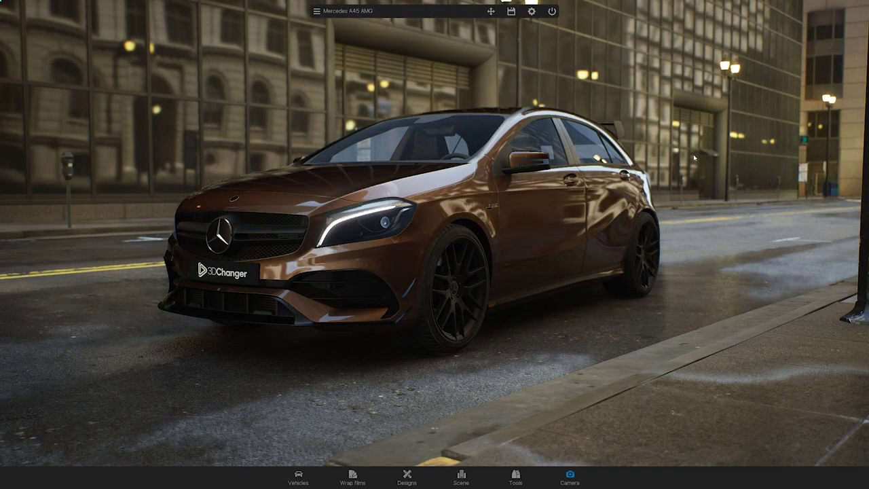
Store the current night street scene as a new project from the saved-projects list.
{"action": "left_click", "coordinate": [514, 16]}
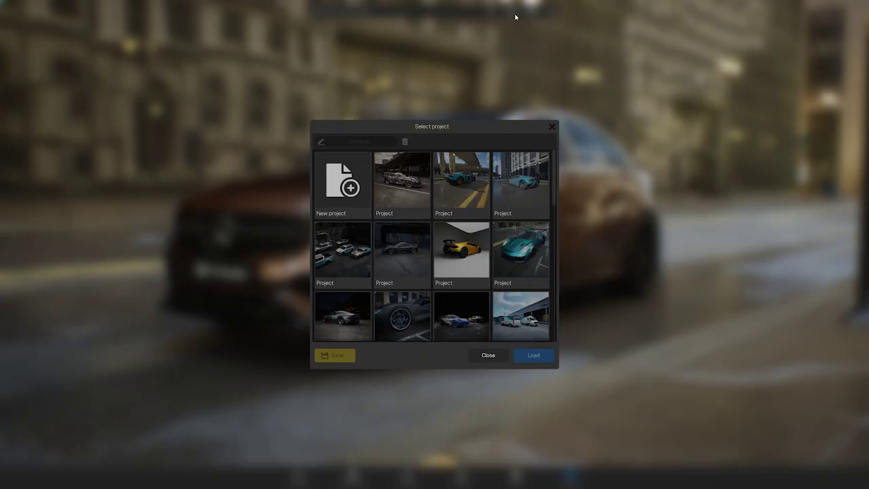
{"action": "left_click", "coordinate": [354, 165]}
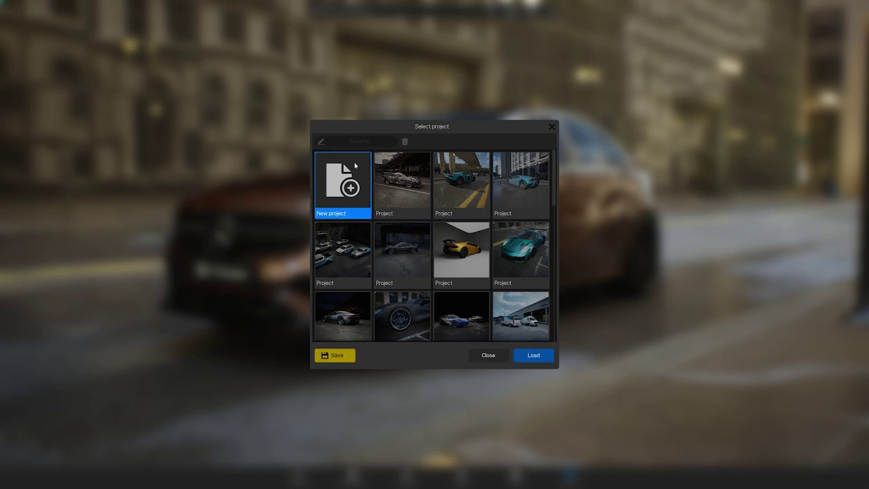
{"action": "left_click", "coordinate": [334, 355]}
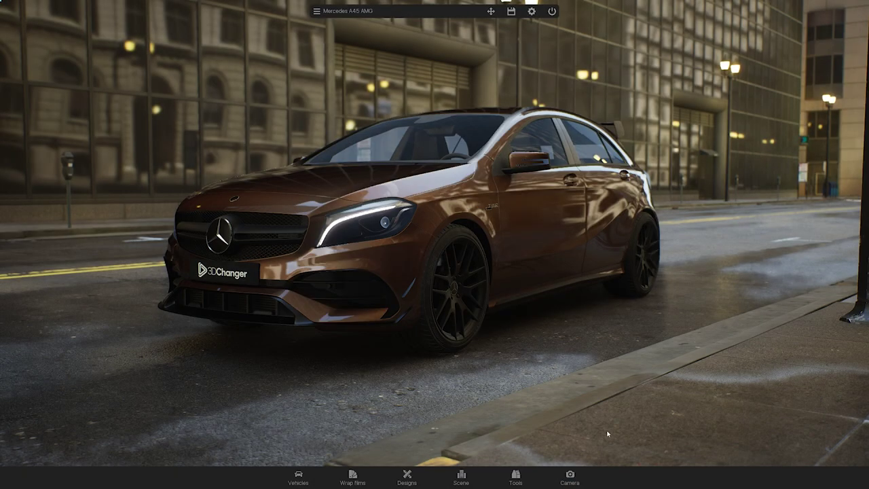
Set the camera zoom to about 37.55 mm with 1.13 roll so the car's front fills the frame.
{"action": "left_click", "coordinate": [577, 475]}
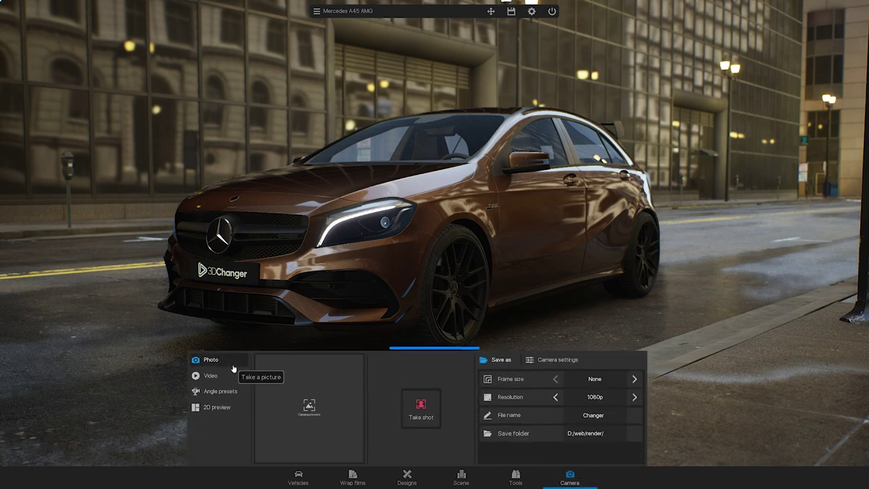
{"action": "left_click", "coordinate": [553, 363]}
{"action": "left_click_drag", "start_coordinate": [602, 378], "coordinate": [577, 453]}
{"action": "scroll", "coordinate": [602, 400], "scroll_direction": "down", "scroll_amount": 2}
{"action": "scroll", "coordinate": [583, 434], "scroll_direction": "up", "scroll_amount": 2}
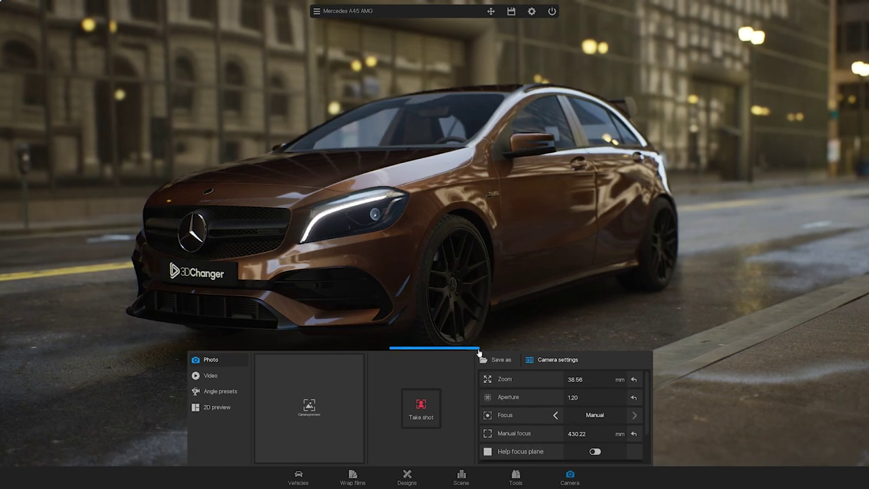
{"action": "left_click", "coordinate": [486, 347]}
{"action": "scroll", "coordinate": [501, 292], "scroll_direction": "down", "scroll_amount": 3}
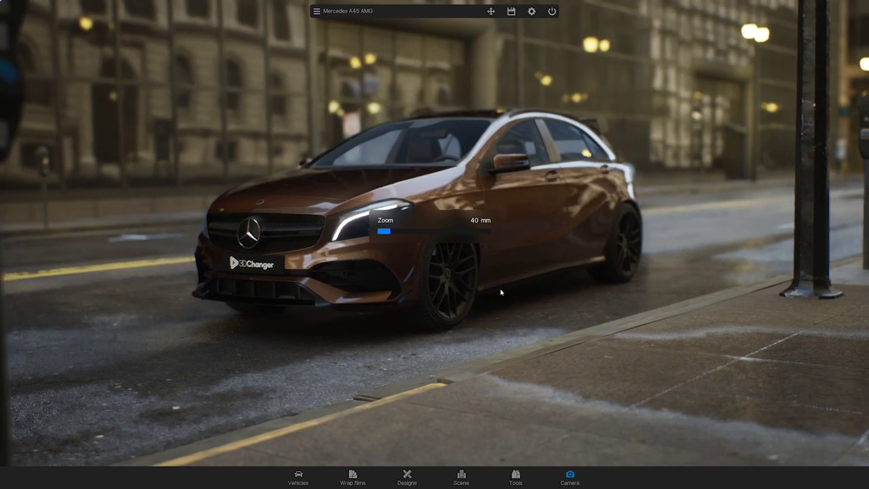
{"action": "scroll", "coordinate": [501, 292], "scroll_direction": "up", "scroll_amount": 3}
{"action": "scroll", "coordinate": [501, 292], "scroll_direction": "up", "scroll_amount": 5}
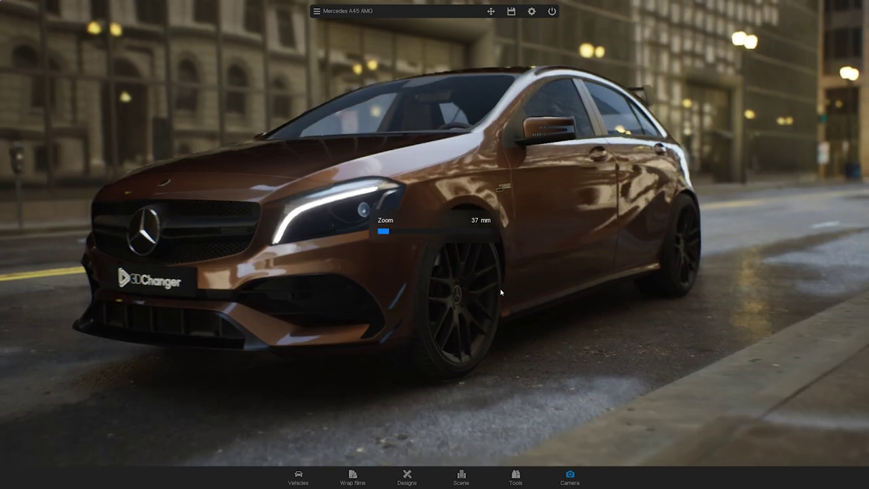
{"action": "scroll", "coordinate": [501, 292], "scroll_direction": "down", "scroll_amount": 5}
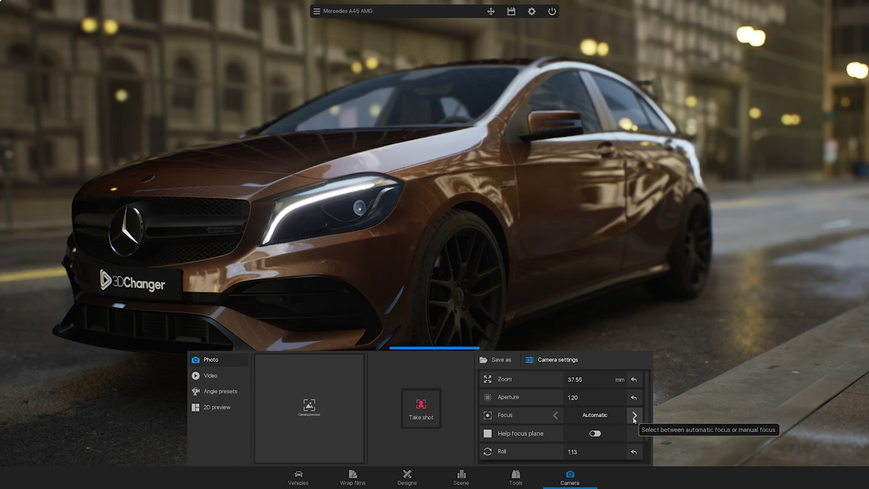
Switch focus to Manual and set the focus plane to 334.90 mm on the car's front.
{"action": "left_click", "coordinate": [634, 416]}
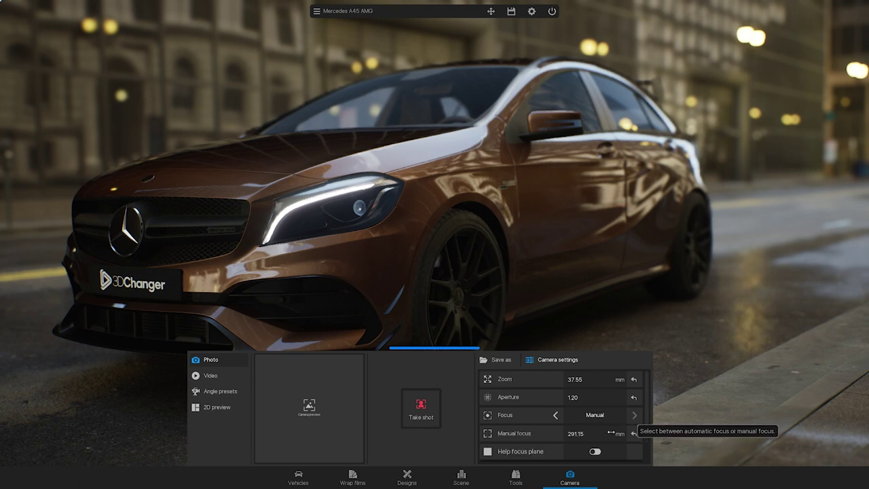
{"action": "left_click", "coordinate": [595, 452]}
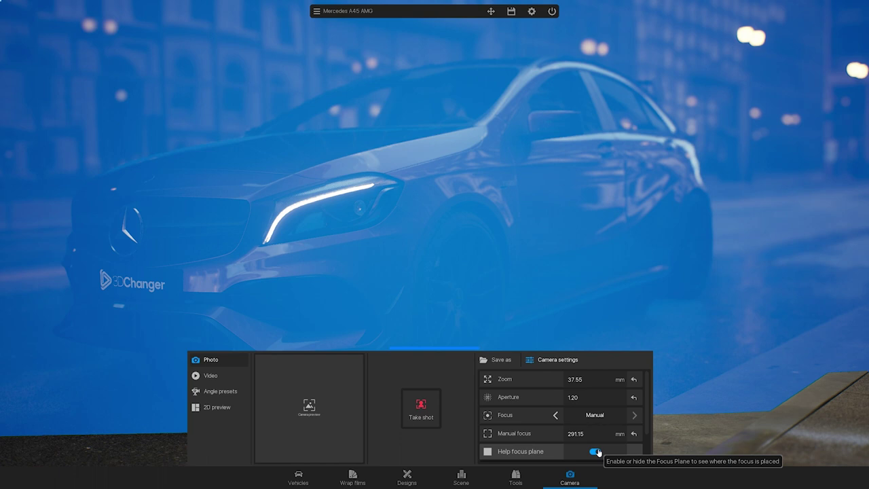
{"action": "left_click_drag", "start_coordinate": [578, 434], "coordinate": [606, 433]}
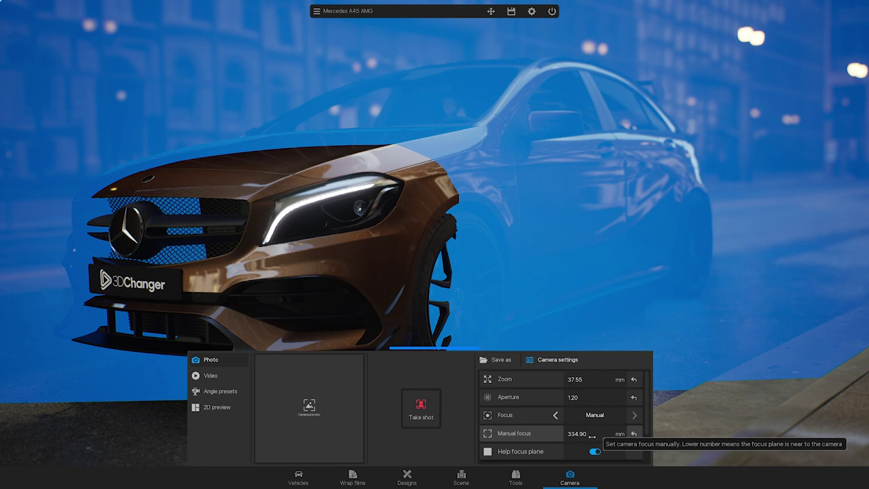
{"action": "left_click", "coordinate": [594, 451]}
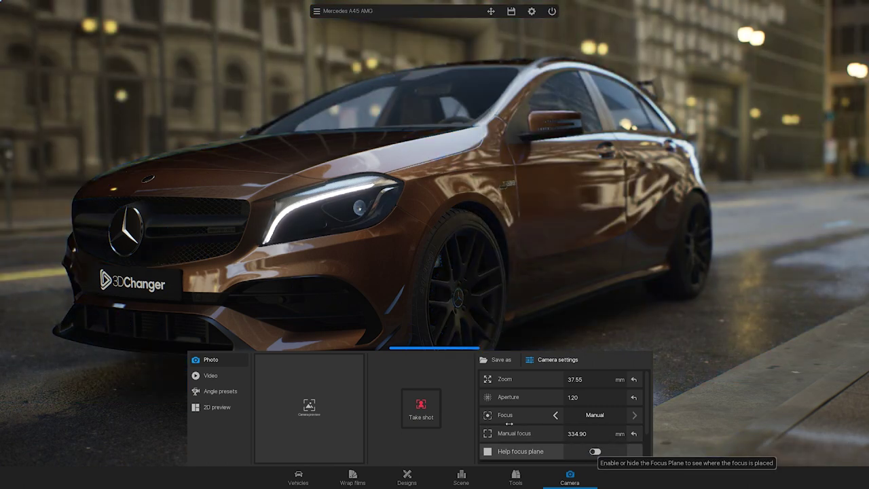
{"action": "left_click", "coordinate": [467, 349]}
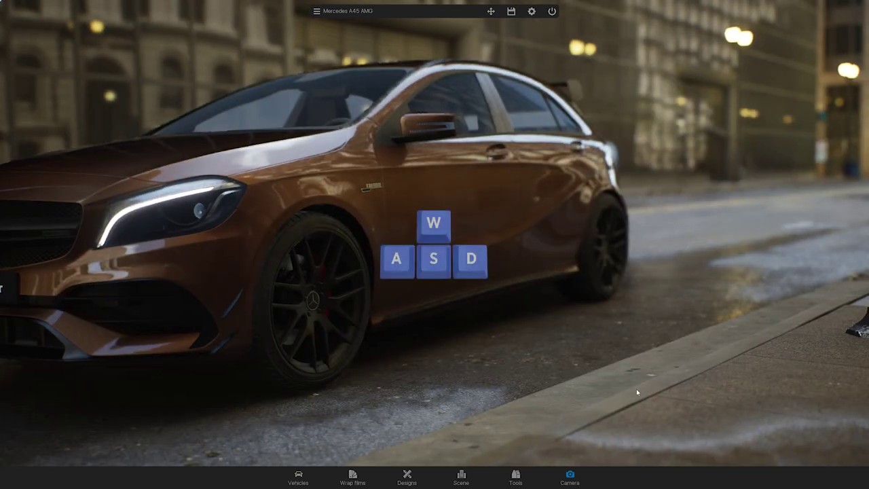
Move the camera back to centre the whole A45 AMG, checking the view without menus and with grid.
{"action": "key", "text": "w"}
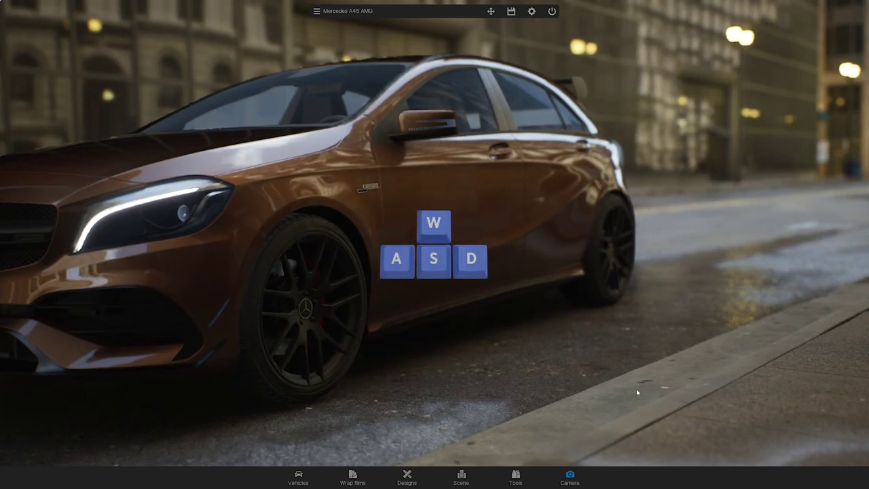
{"action": "key", "text": "s"}
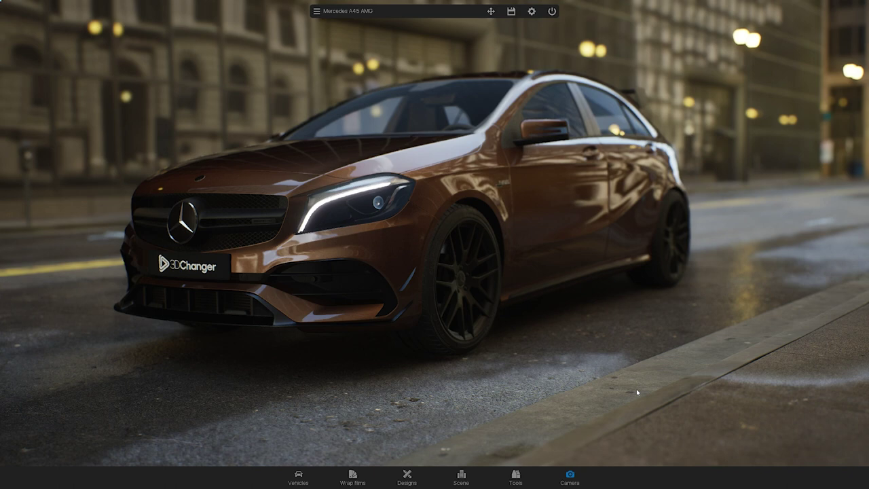
{"action": "key", "text": "m"}
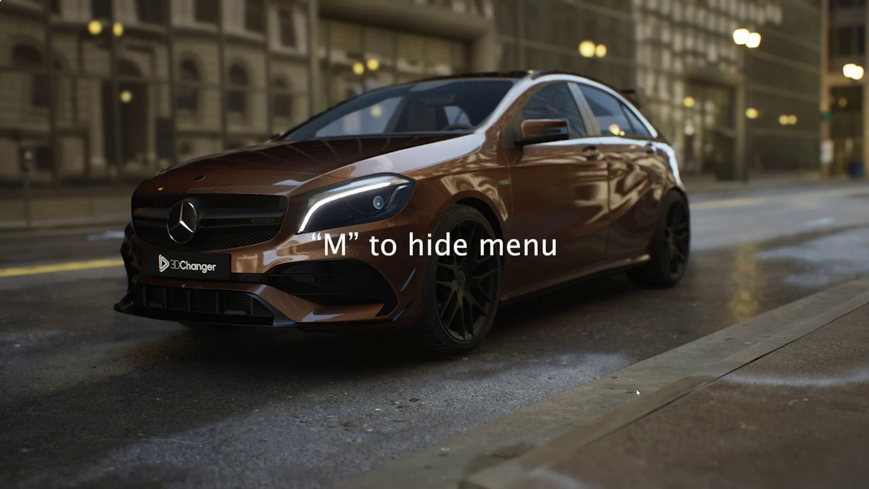
{"action": "key", "text": "m"}
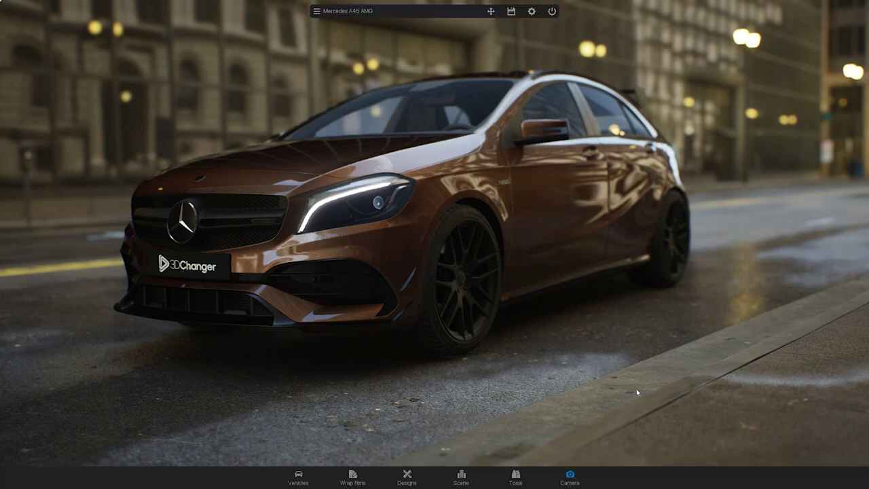
{"action": "key", "text": "g"}
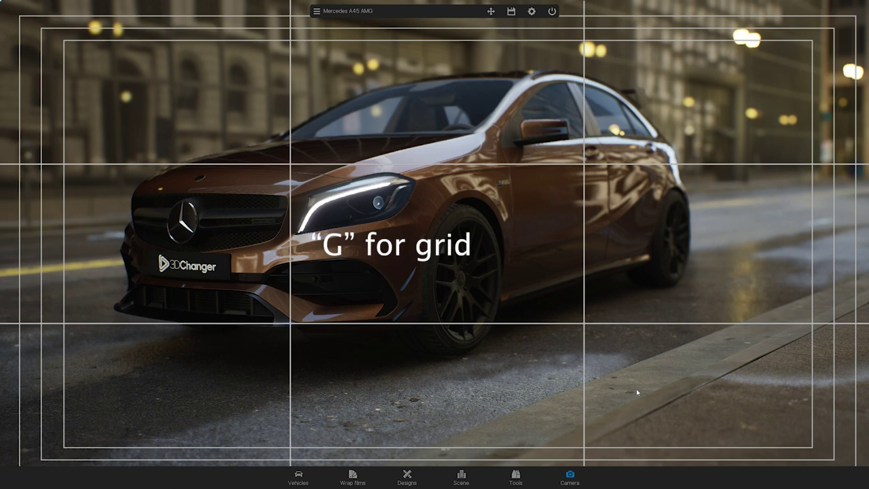
{"action": "key", "text": "g"}
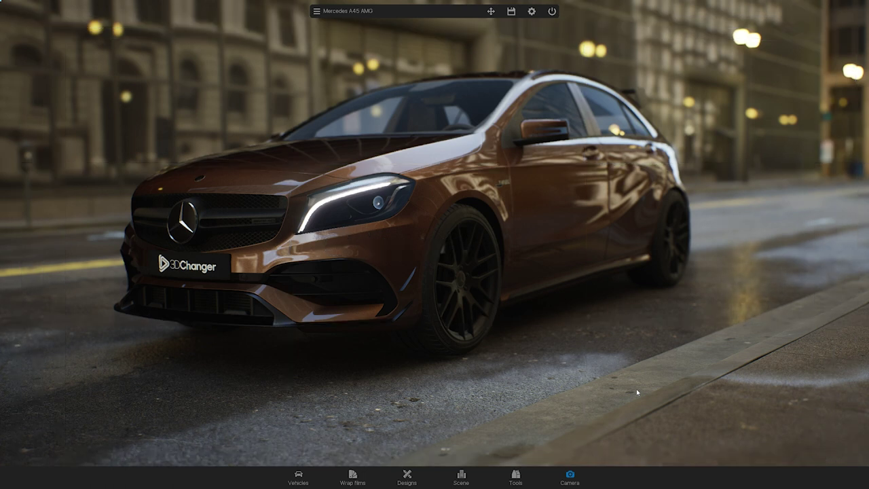
View the keyboard shortcuts list in Settings, then close the settings panel.
{"action": "left_click", "coordinate": [530, 12]}
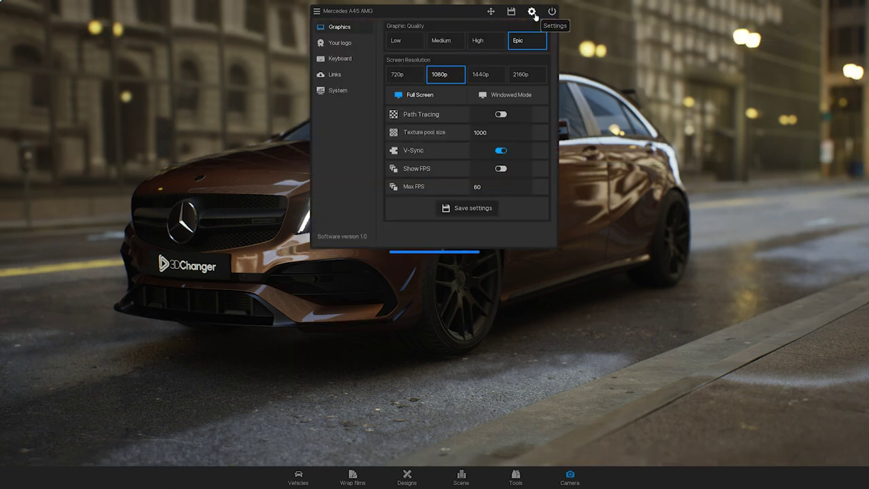
{"action": "left_click", "coordinate": [353, 61]}
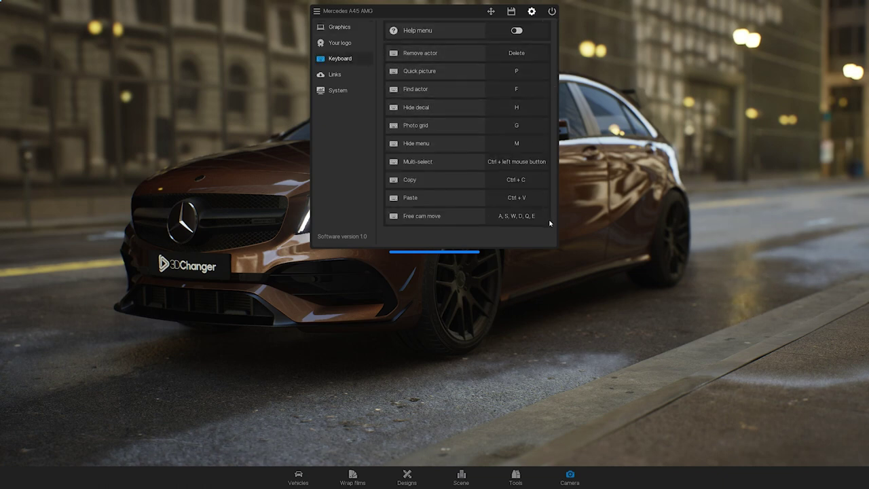
{"action": "left_click", "coordinate": [532, 12]}
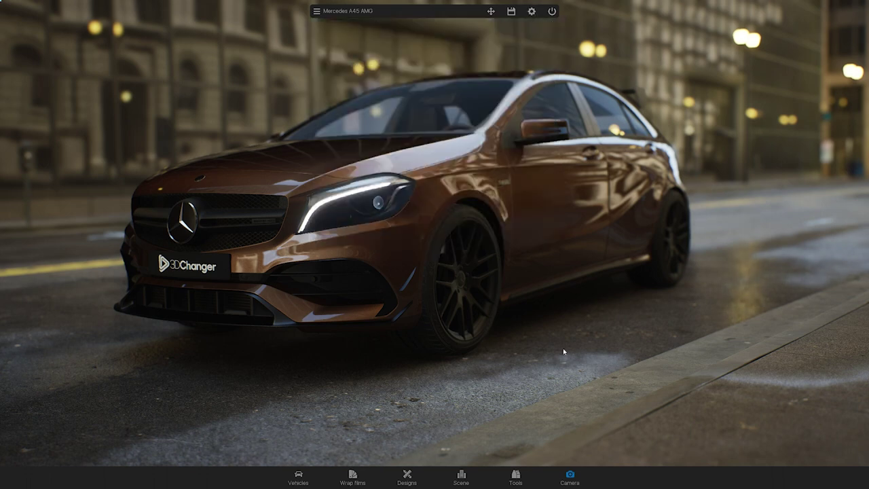
Set the photo frame size to Cinematic in the Save as options.
{"action": "left_click", "coordinate": [569, 476]}
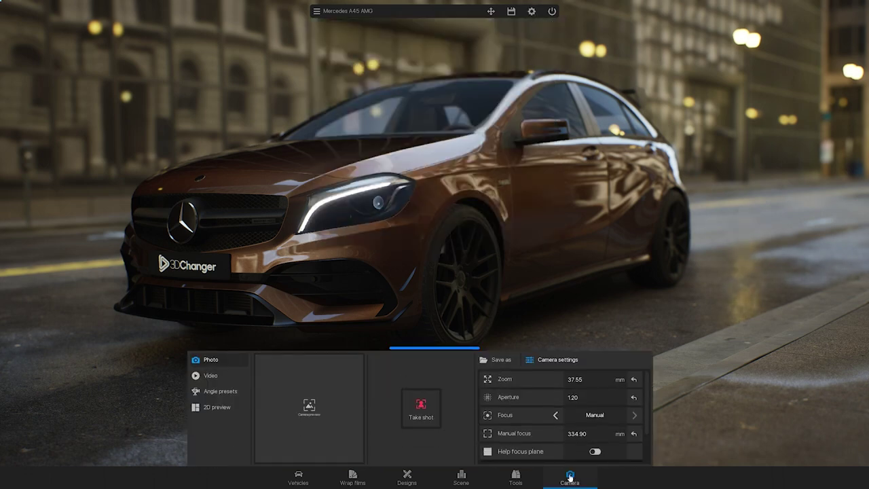
{"action": "left_click", "coordinate": [508, 362]}
{"action": "left_click", "coordinate": [635, 378]}
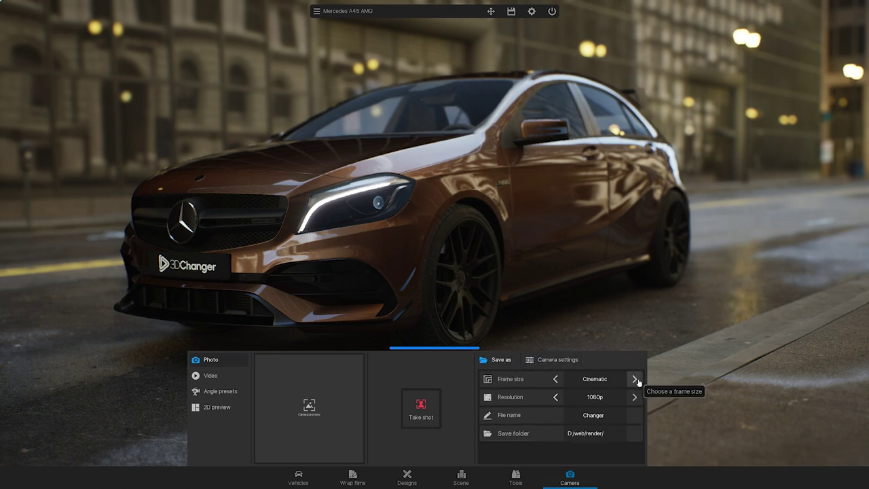
{"action": "left_click", "coordinate": [635, 379]}
{"action": "left_click", "coordinate": [635, 379]}
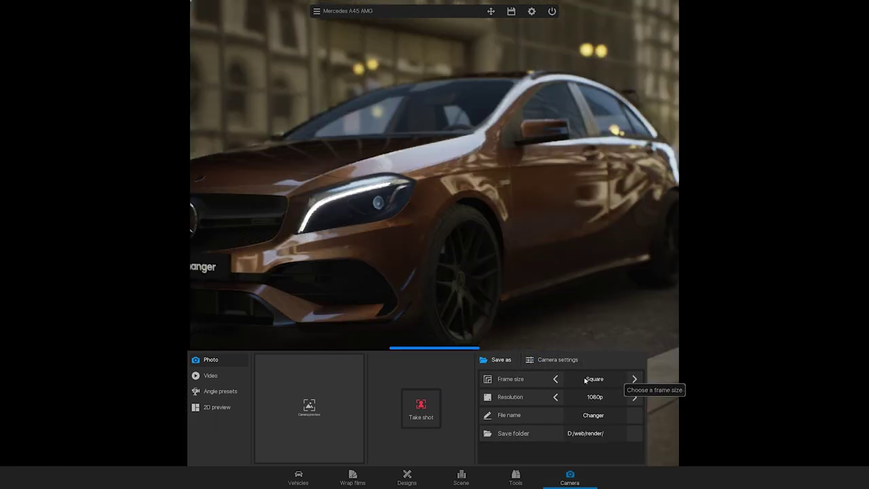
{"action": "left_click", "coordinate": [556, 378]}
{"action": "left_click", "coordinate": [556, 379]}
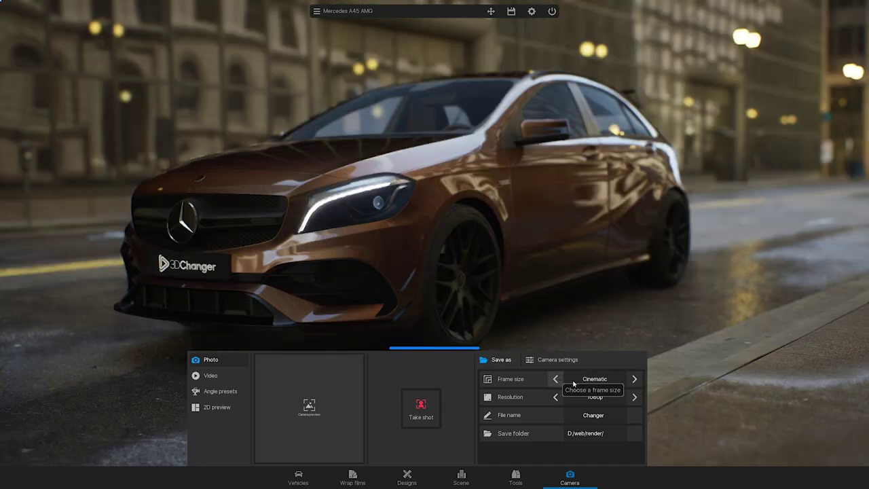
Set the resolution to 1440p and name the photo file Photo_1.
{"action": "left_click", "coordinate": [634, 397]}
{"action": "left_click", "coordinate": [634, 397]}
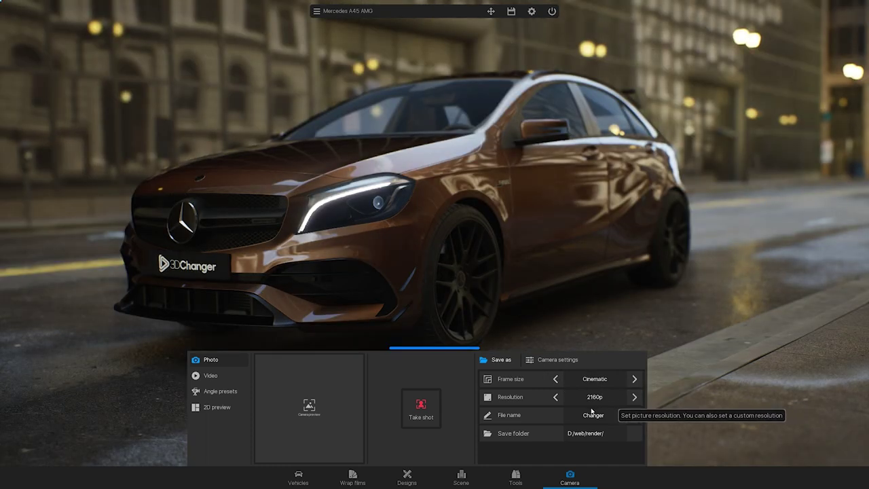
{"action": "left_click", "coordinate": [556, 397]}
{"action": "left_click", "coordinate": [611, 415]}
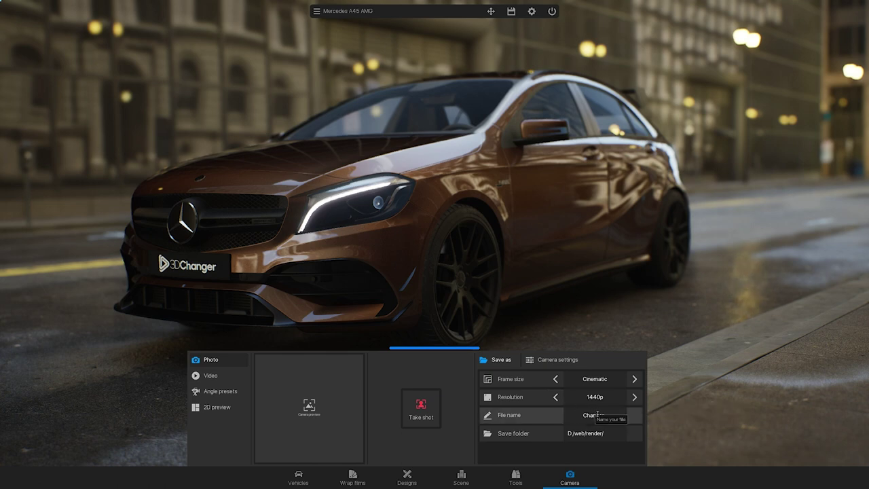
{"action": "type", "text": "Photo_1"}
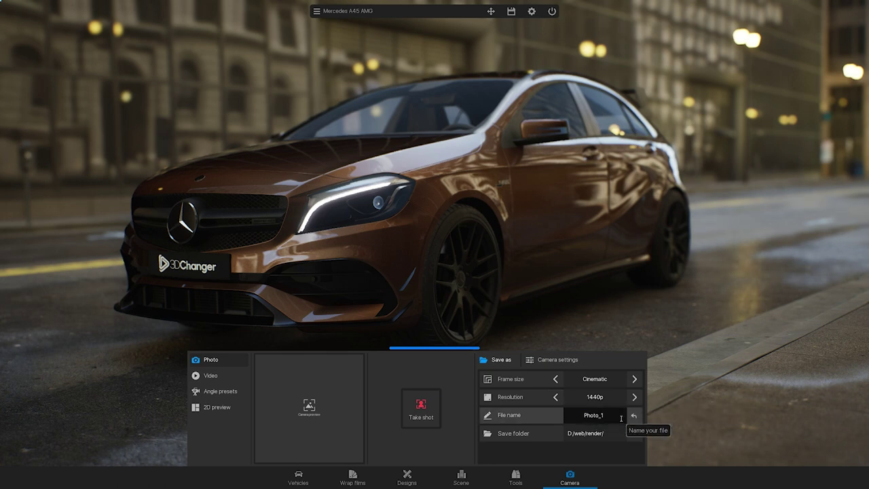
{"action": "left_click", "coordinate": [615, 438]}
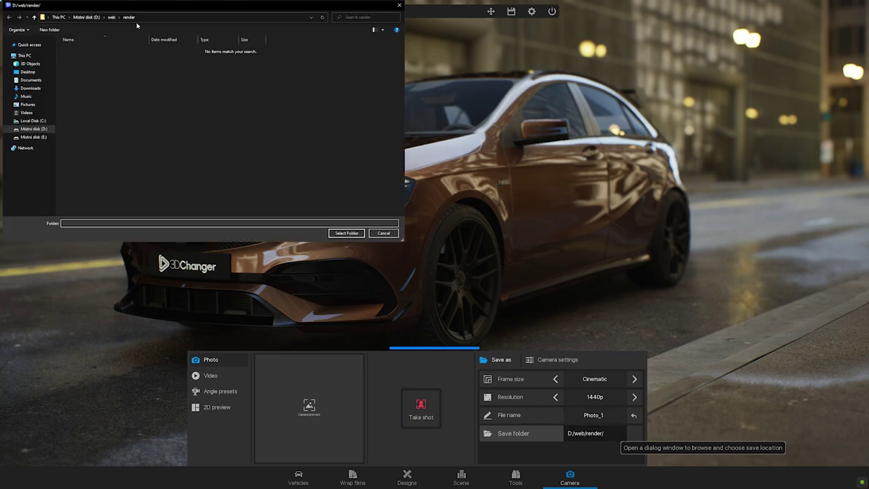
Confirm D:/web/render/ as the save folder, take the cinematic shot, and close the camera panel.
{"action": "left_click", "coordinate": [347, 233]}
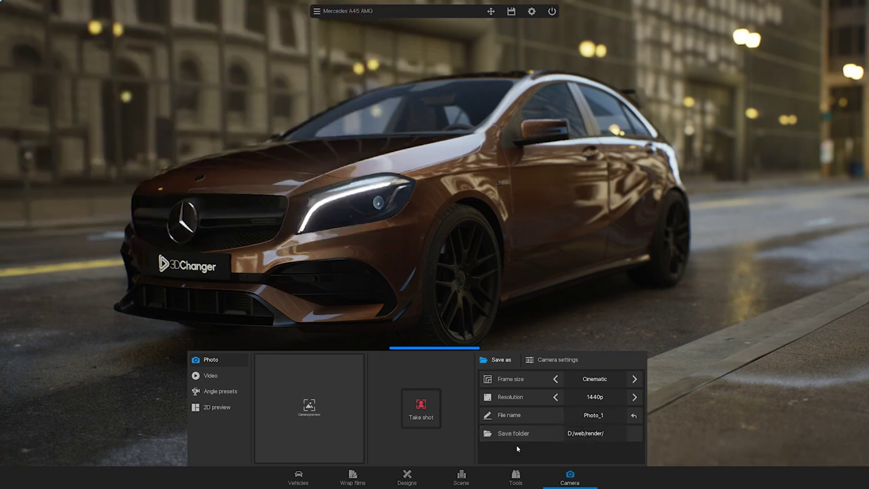
{"action": "left_click", "coordinate": [422, 417]}
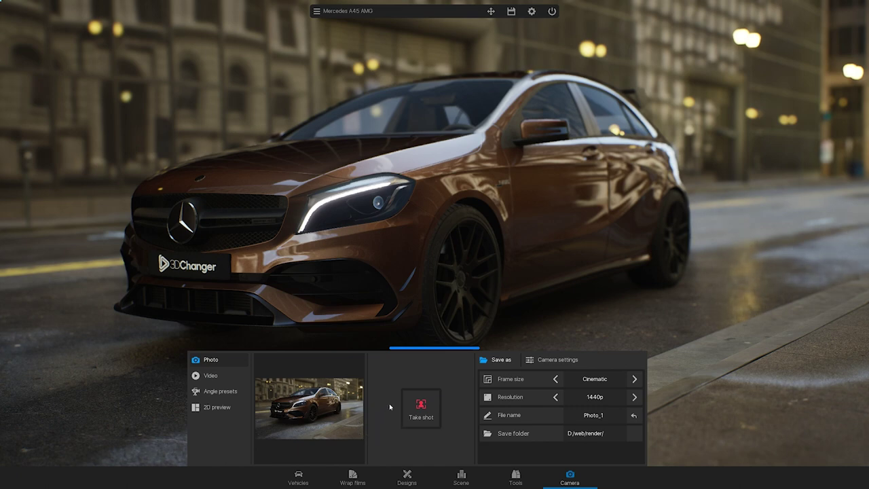
{"action": "left_click", "coordinate": [412, 347]}
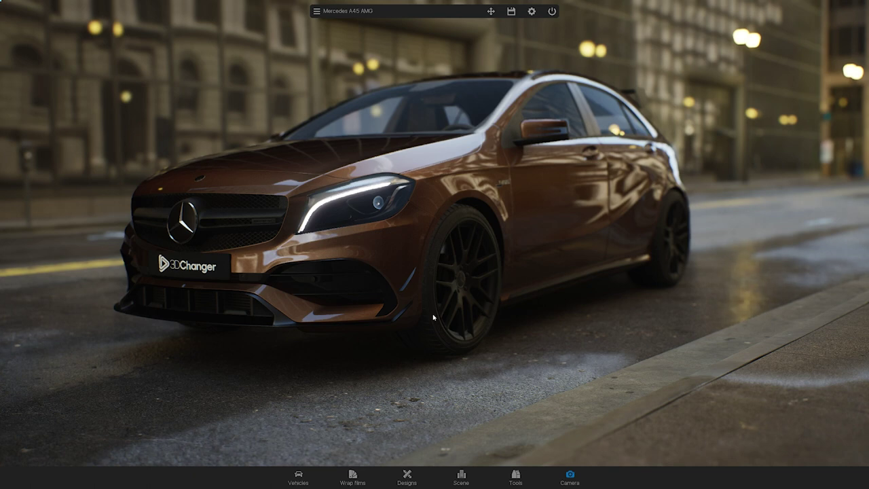
{"action": "left_click", "coordinate": [531, 11]}
Enable path tracing in Graphics settings with a quality of 2000.
{"action": "left_click", "coordinate": [363, 31]}
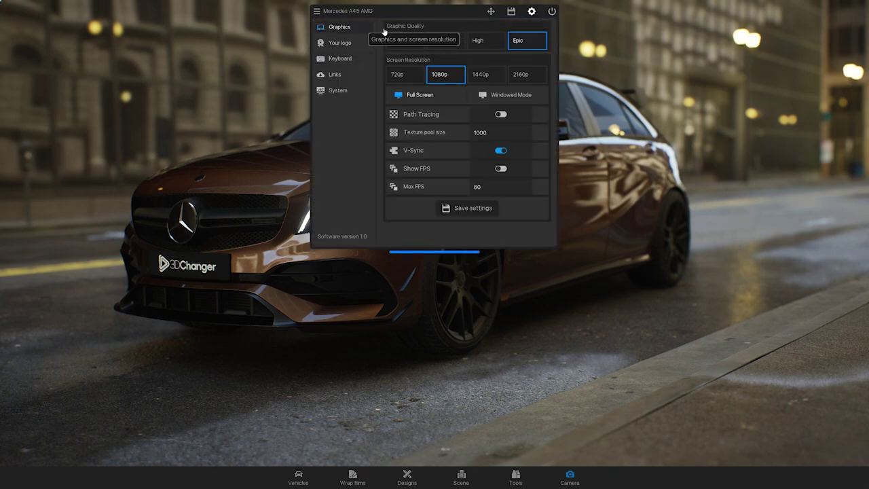
{"action": "left_click", "coordinate": [501, 114]}
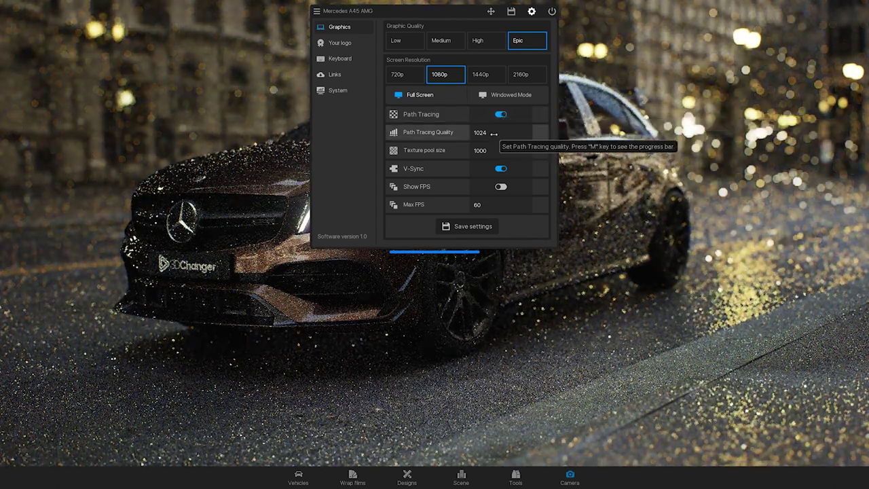
{"action": "left_click", "coordinate": [494, 134]}
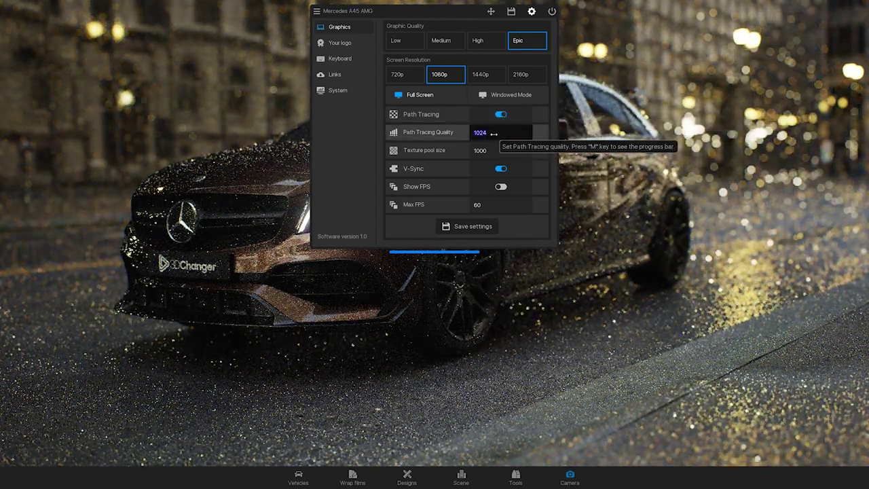
{"action": "type", "text": "2000"}
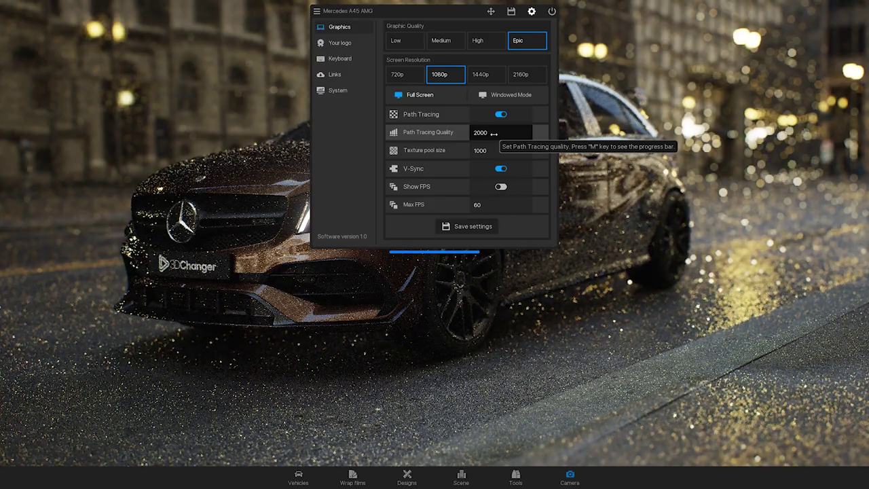
{"action": "key", "text": "Return"}
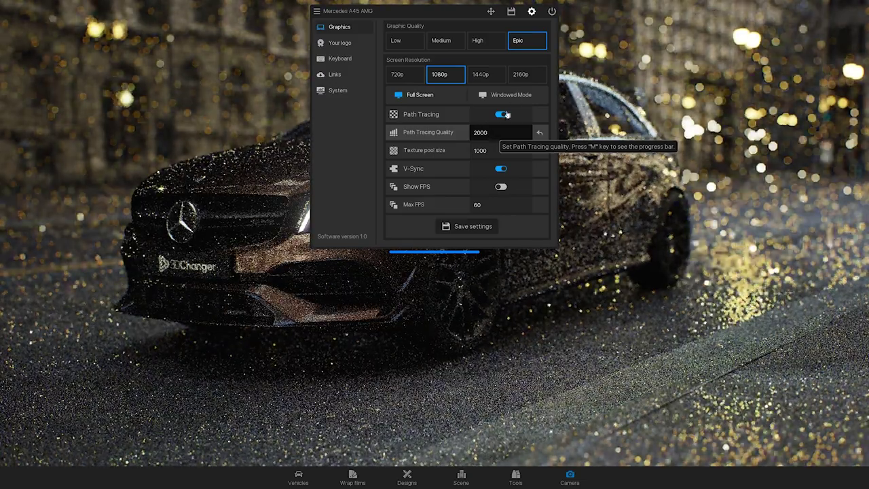
{"action": "left_click", "coordinate": [532, 12]}
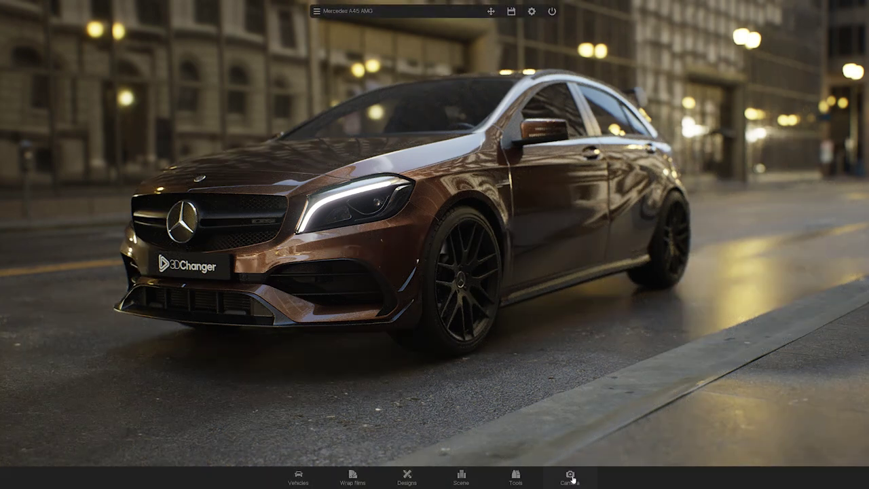
Capture the 1440p cinematic photo again from the path-traced render.
{"action": "left_click", "coordinate": [571, 479]}
{"action": "left_click", "coordinate": [422, 421]}
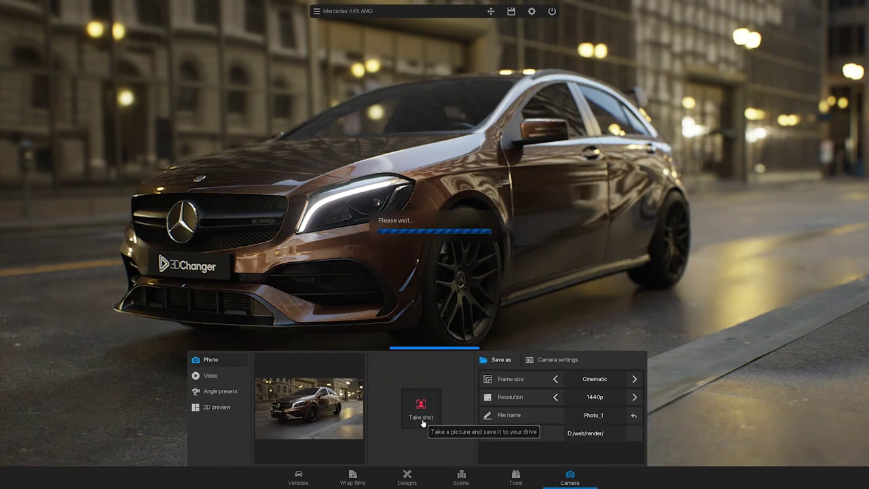